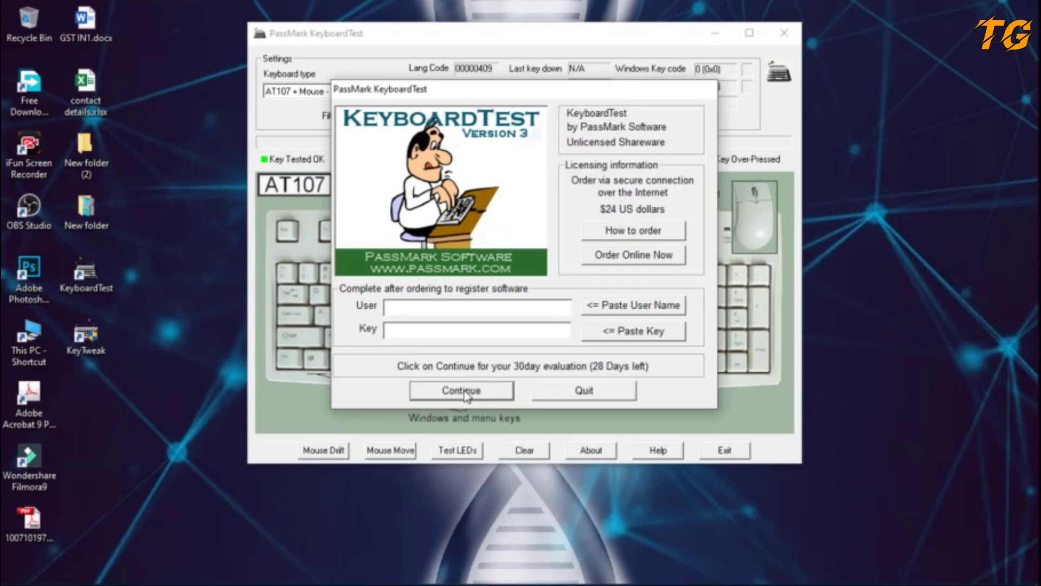
Step: Continue with the KeyboardTest evaluation and test the number-row keys from 1 through 0
{"action": "left_click", "coordinate": [461, 391]}
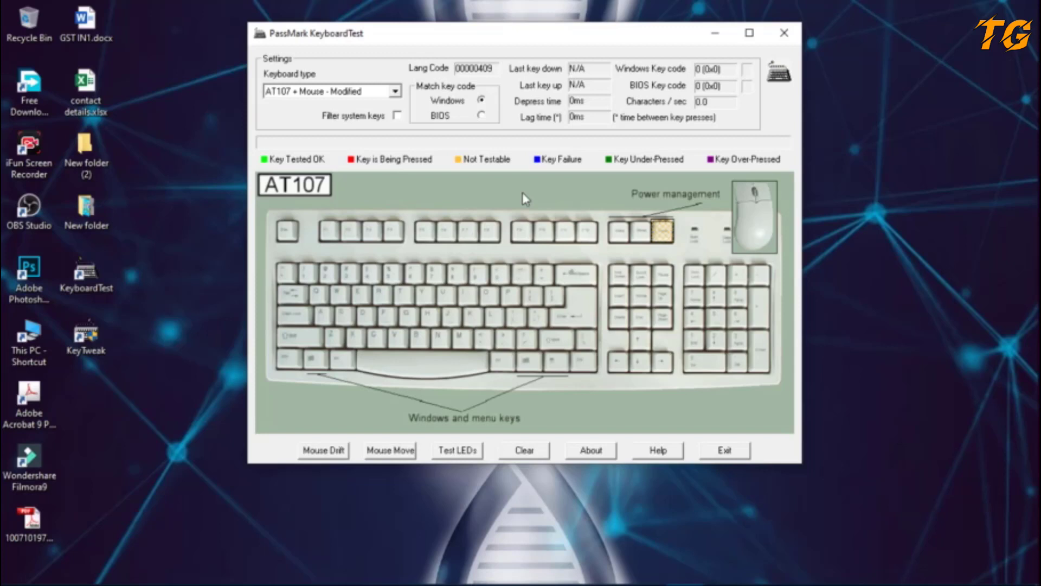
{"action": "key", "text": "1"}
{"action": "key", "text": "2"}
{"action": "key", "text": "3"}
{"action": "key", "text": "4"}
{"action": "key", "text": "5"}
{"action": "key", "text": "6"}
{"action": "key", "text": "7"}
{"action": "key", "text": "8"}
{"action": "key", "text": "9"}
{"action": "key", "text": "0"}
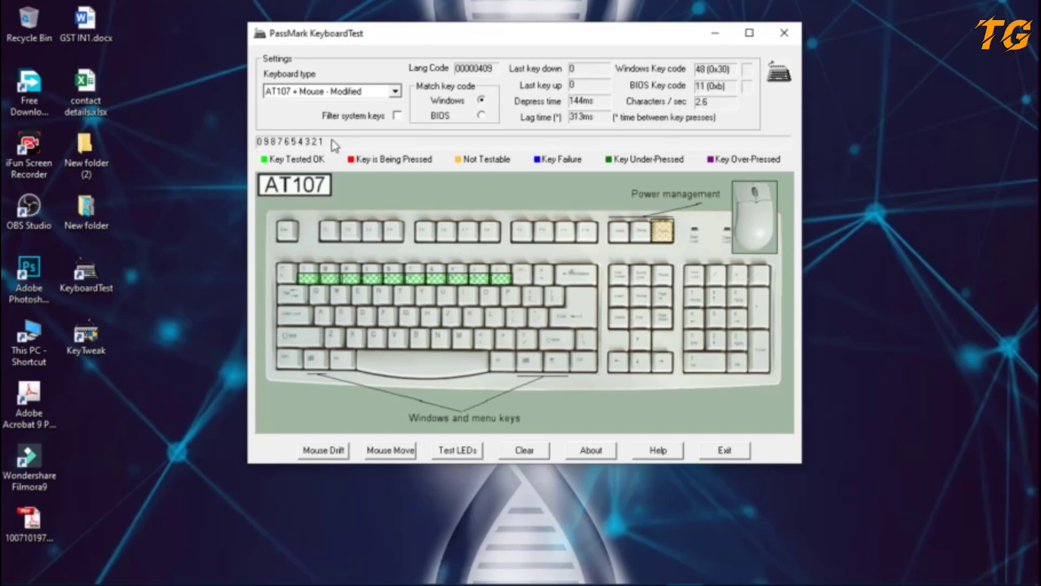
Step: Test the A key and all letters of the lower row from Z through M
{"action": "key", "text": "a"}
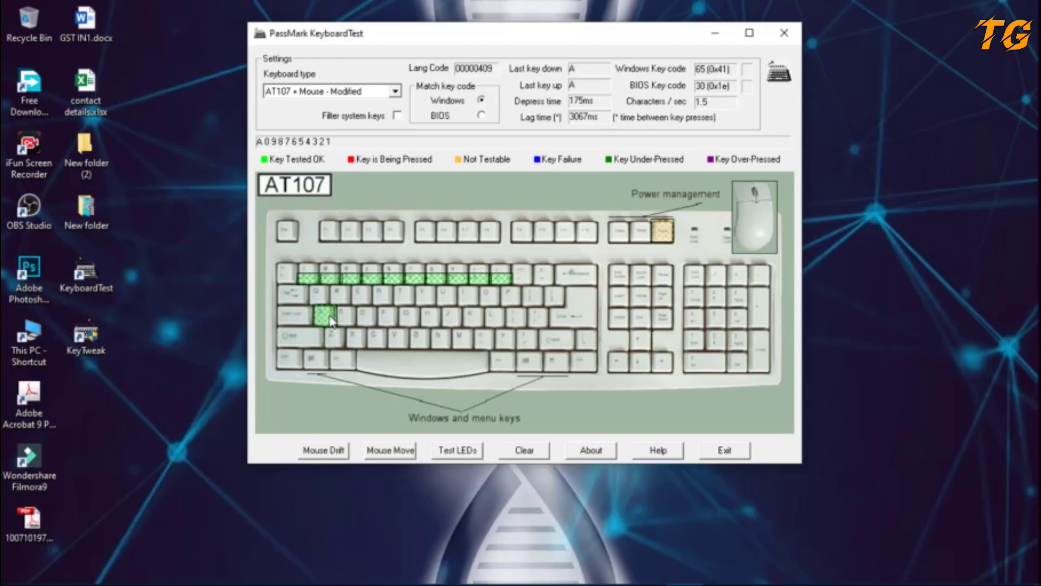
{"action": "key", "text": "z"}
{"action": "key", "text": "x"}
{"action": "key", "text": "c"}
{"action": "key", "text": "v"}
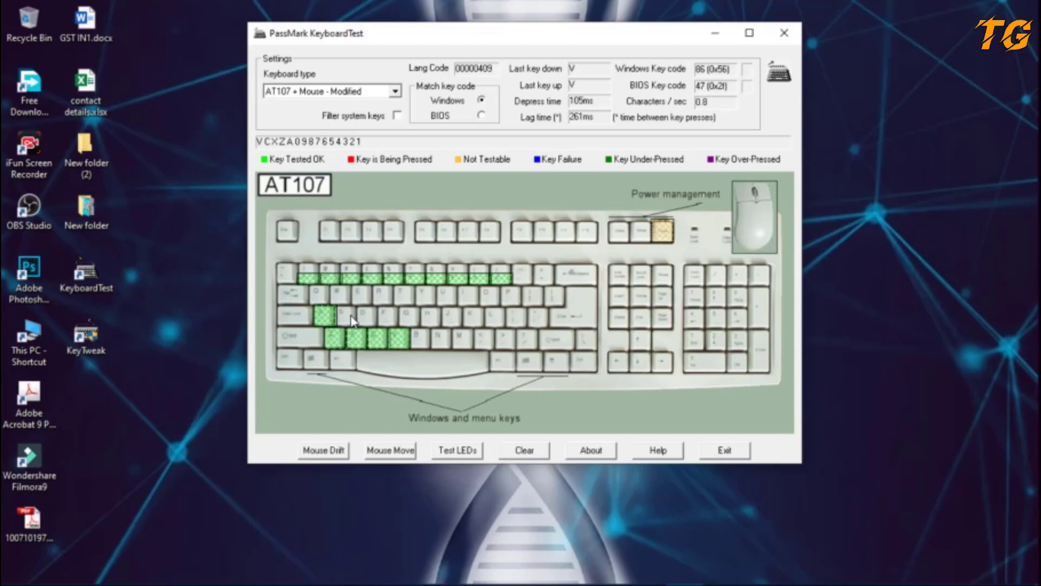
{"action": "key", "text": "b"}
{"action": "key", "text": "n"}
{"action": "key", "text": "m"}
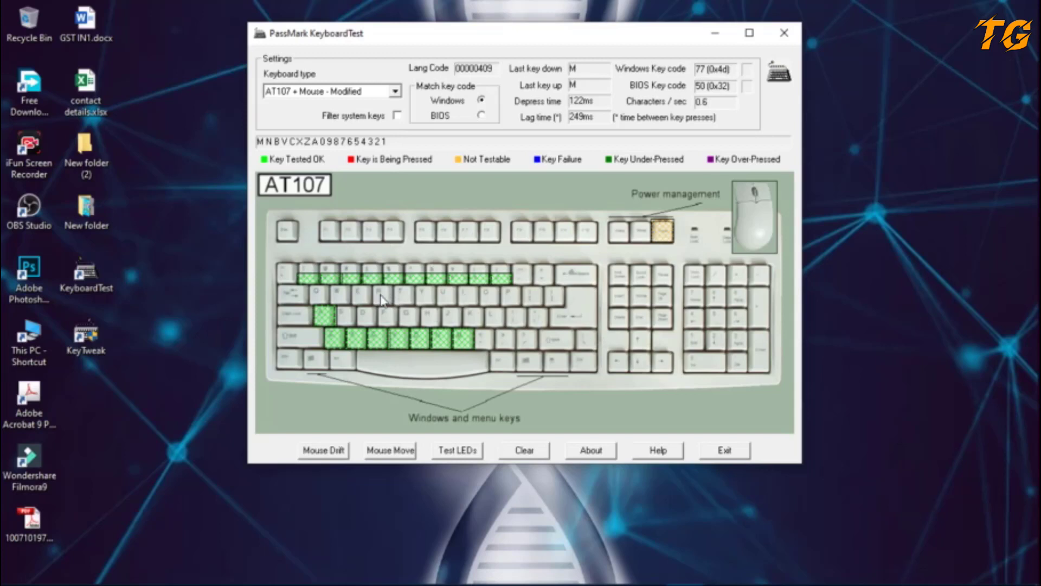
Step: Switch to Chrome and examine the web address and file size on the KeyTweak 2.30 download page at MajorGeeks
{"action": "left_click", "coordinate": [716, 32]}
{"action": "right_click", "coordinate": [530, 191]}
{"action": "left_click", "coordinate": [548, 224]}
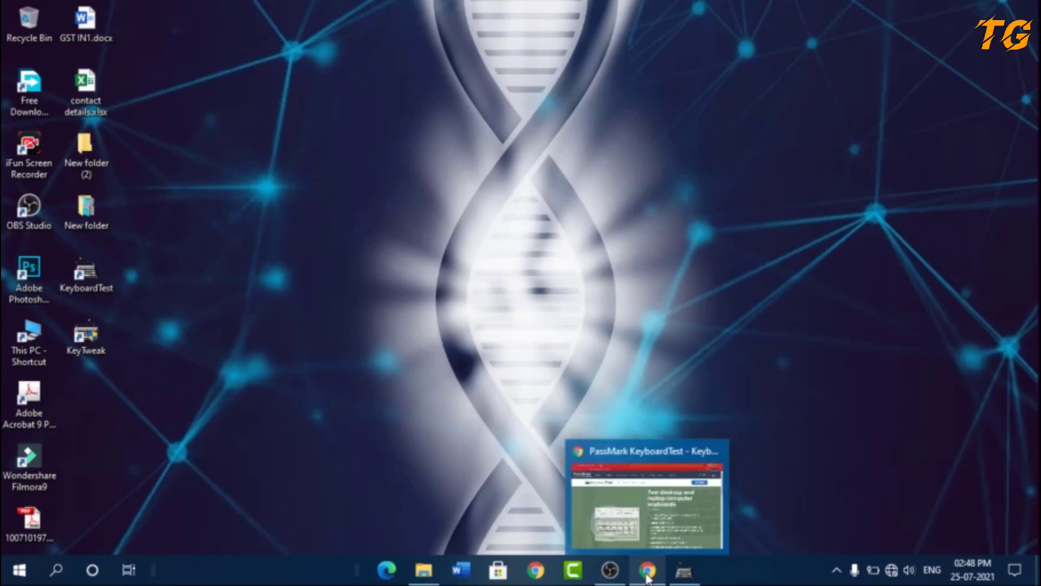
{"action": "left_click", "coordinate": [648, 576]}
{"action": "left_click", "coordinate": [303, 12]}
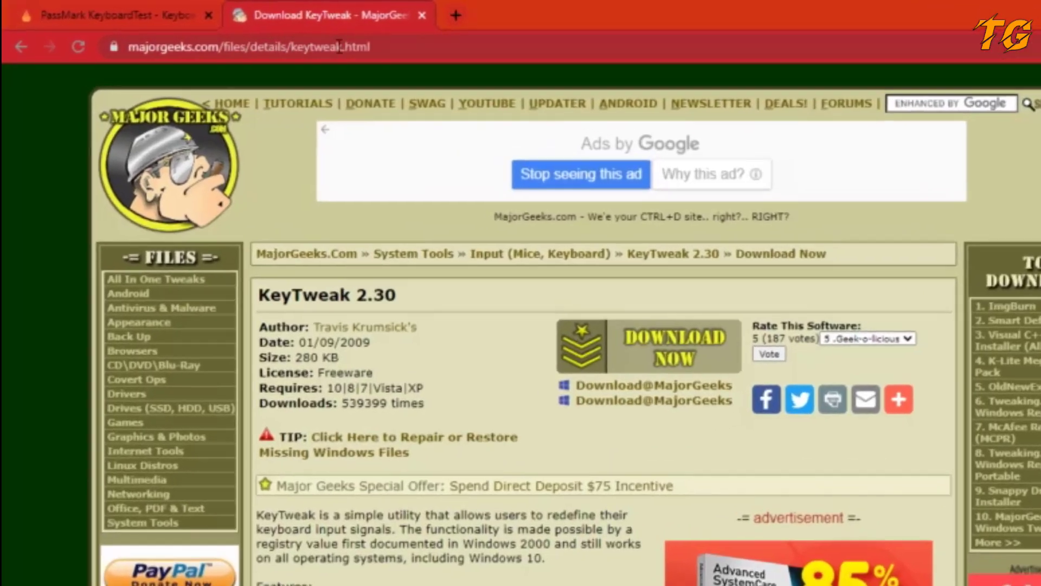
{"action": "left_click", "coordinate": [339, 47]}
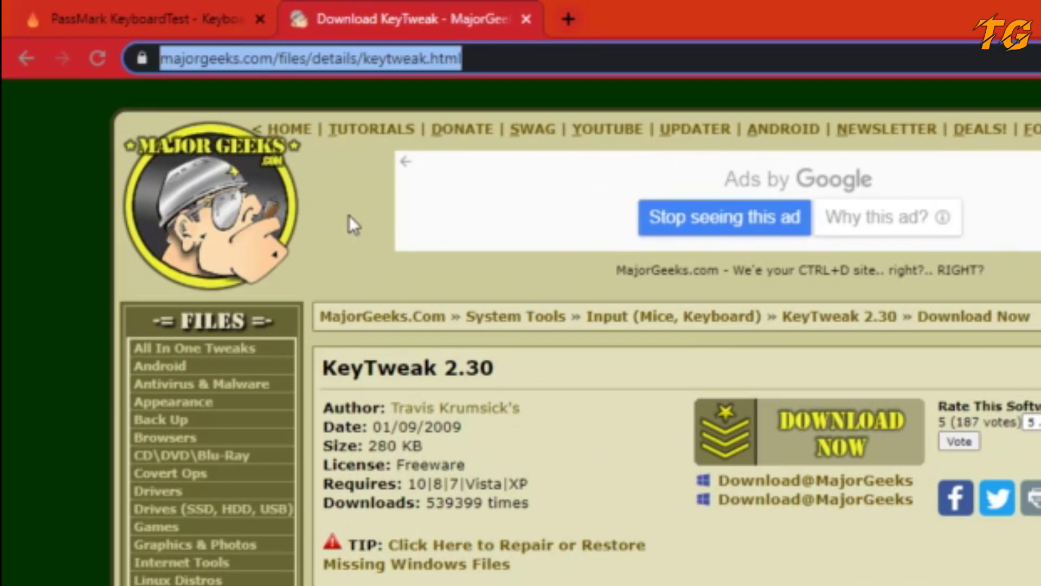
{"action": "left_click", "coordinate": [447, 448]}
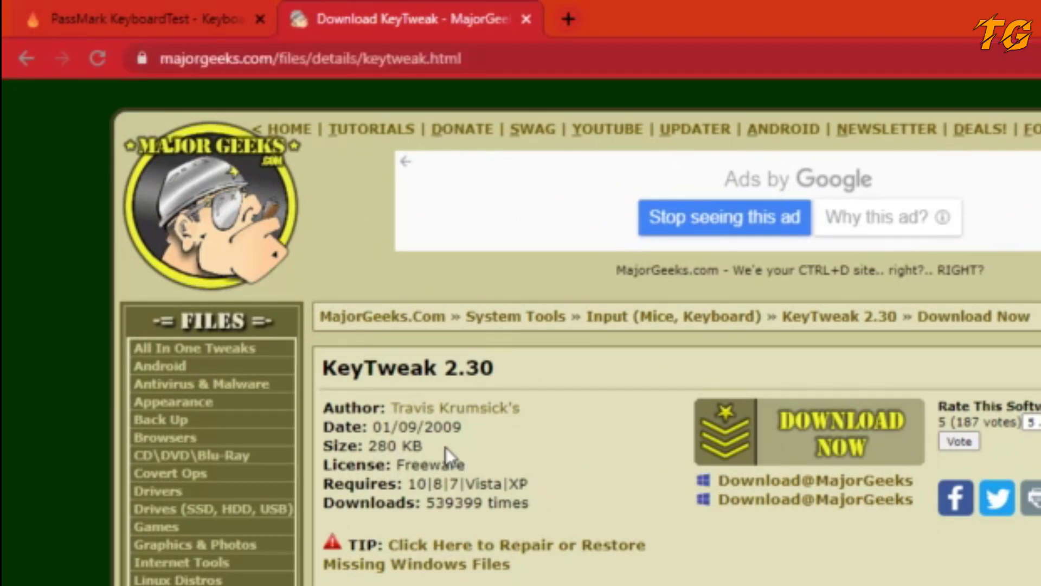
{"action": "left_click_drag", "start_coordinate": [428, 445], "coordinate": [368, 447]}
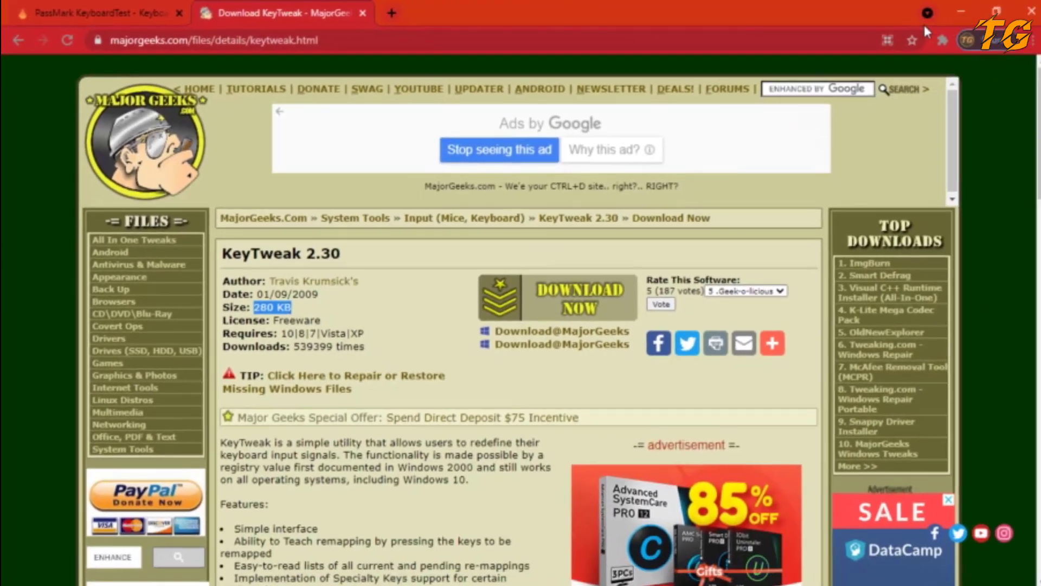
Step: Return to the desktop, refresh it, and open KeyTweak with its window moved clear of the desktop shortcuts
{"action": "left_click", "coordinate": [923, 22]}
{"action": "right_click", "coordinate": [330, 180]}
{"action": "left_click", "coordinate": [364, 248]}
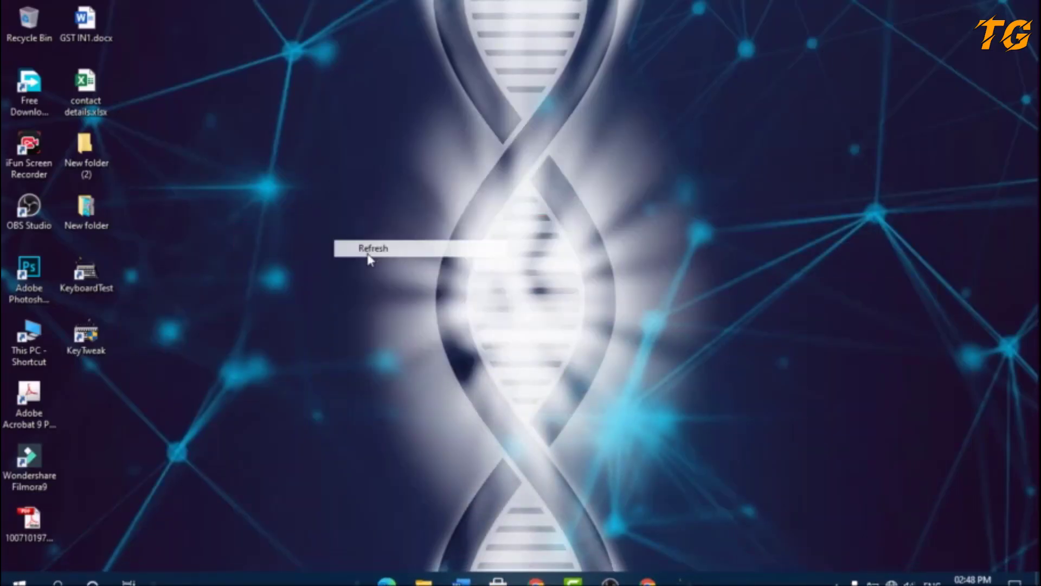
{"action": "double_click", "coordinate": [95, 340]}
{"action": "left_click_drag", "start_coordinate": [295, 86], "coordinate": [460, 95]}
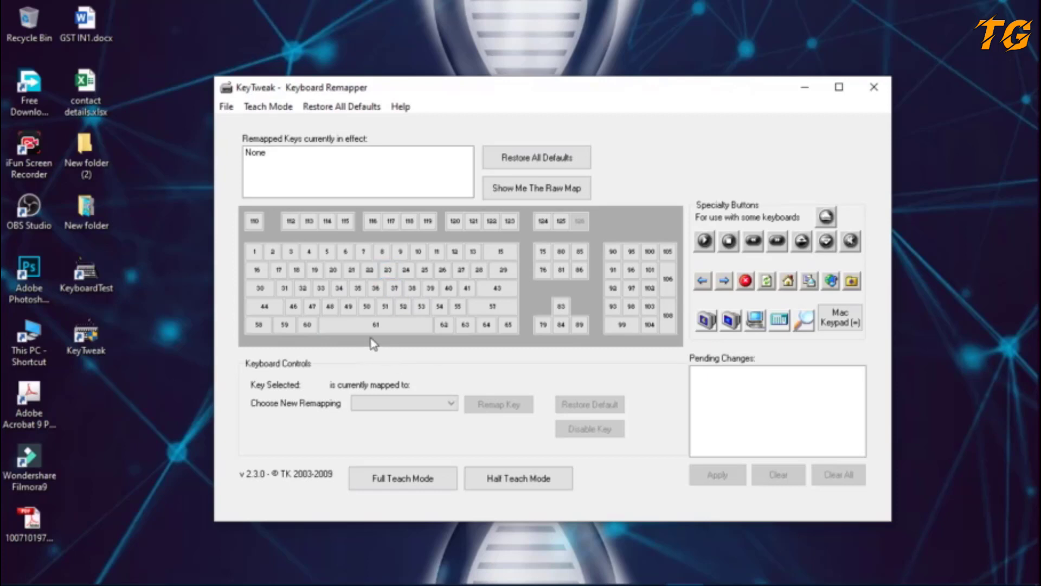
Step: Disable key 20 (R) in KeyTweak and apply the pending change
{"action": "left_click", "coordinate": [334, 270]}
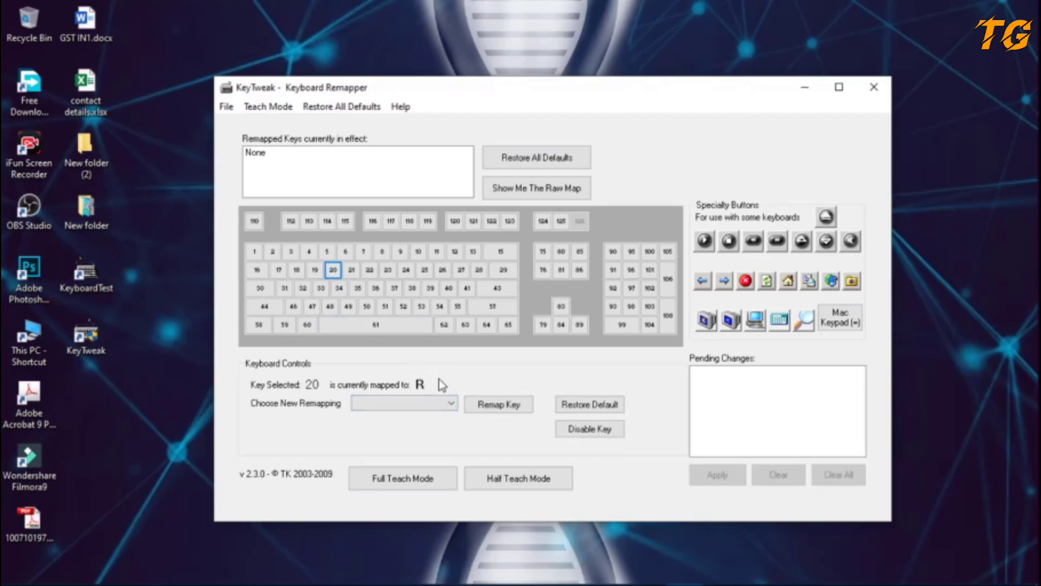
{"action": "left_click", "coordinate": [593, 432]}
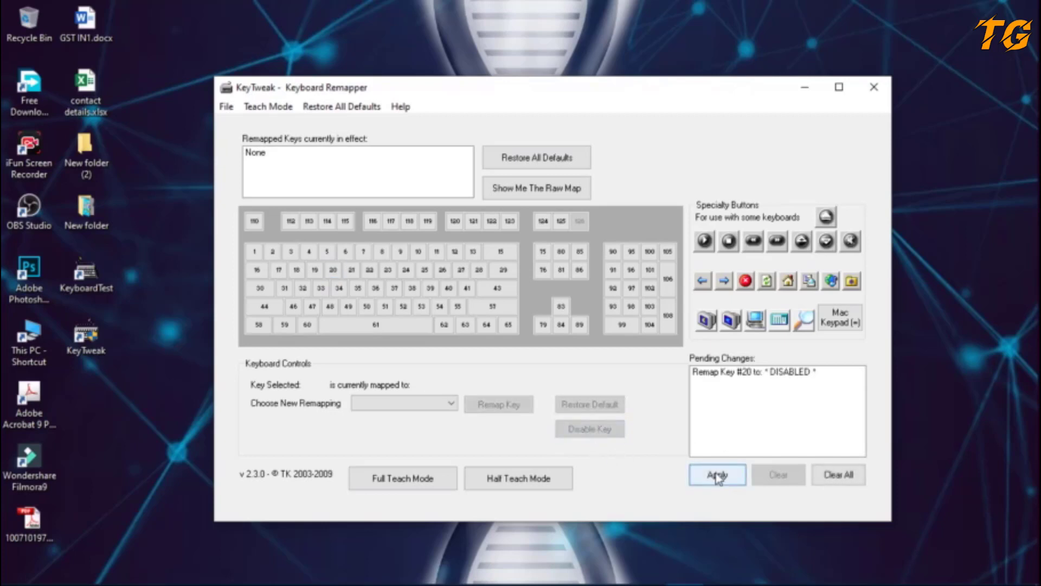
{"action": "left_click", "coordinate": [717, 475]}
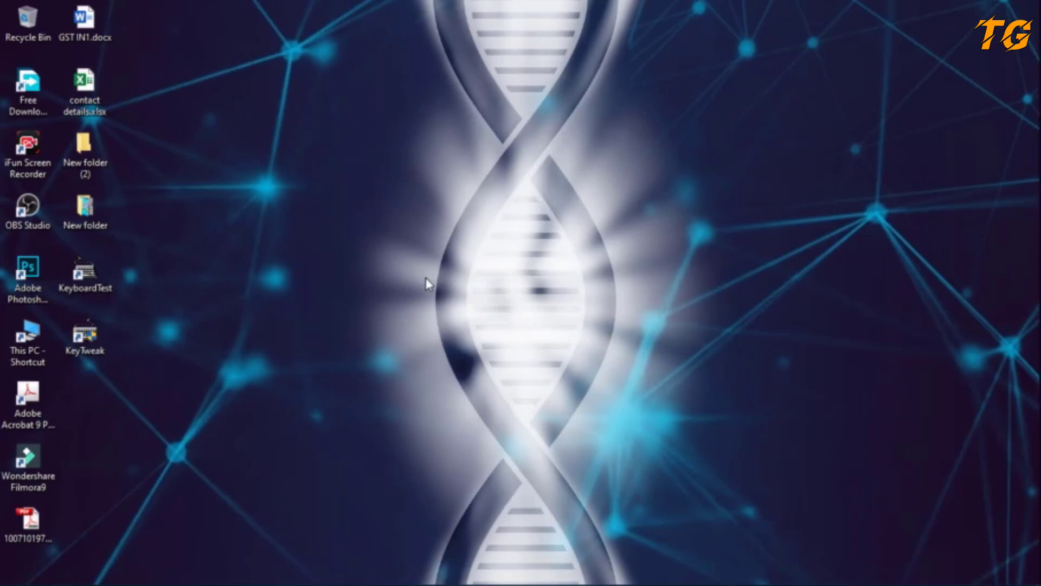
Step: Reopen KeyboardTest in evaluation mode and test the disabled R key with repeated Power-code keystrokes
{"action": "double_click", "coordinate": [99, 285]}
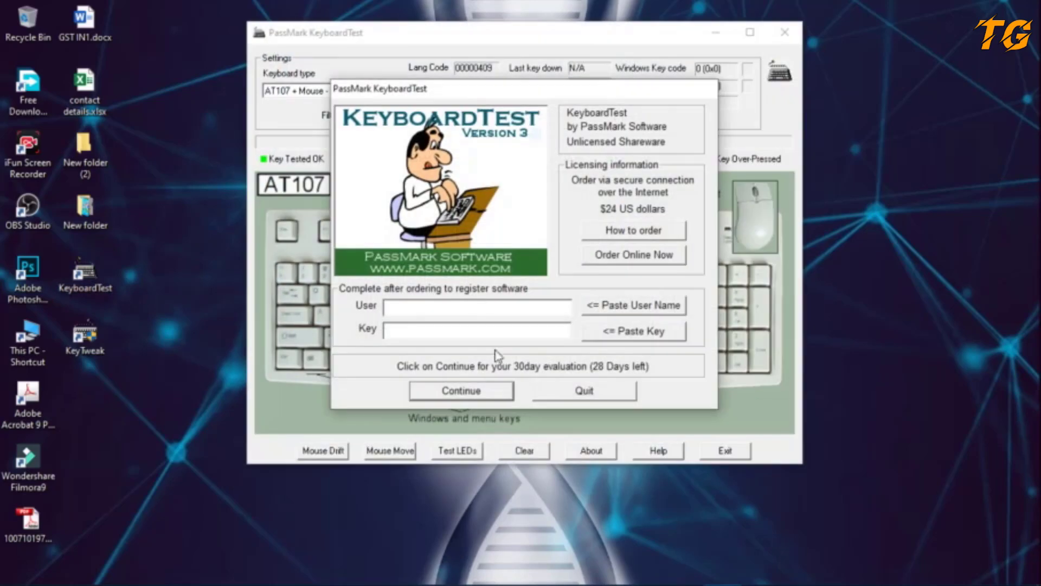
{"action": "left_click", "coordinate": [479, 394]}
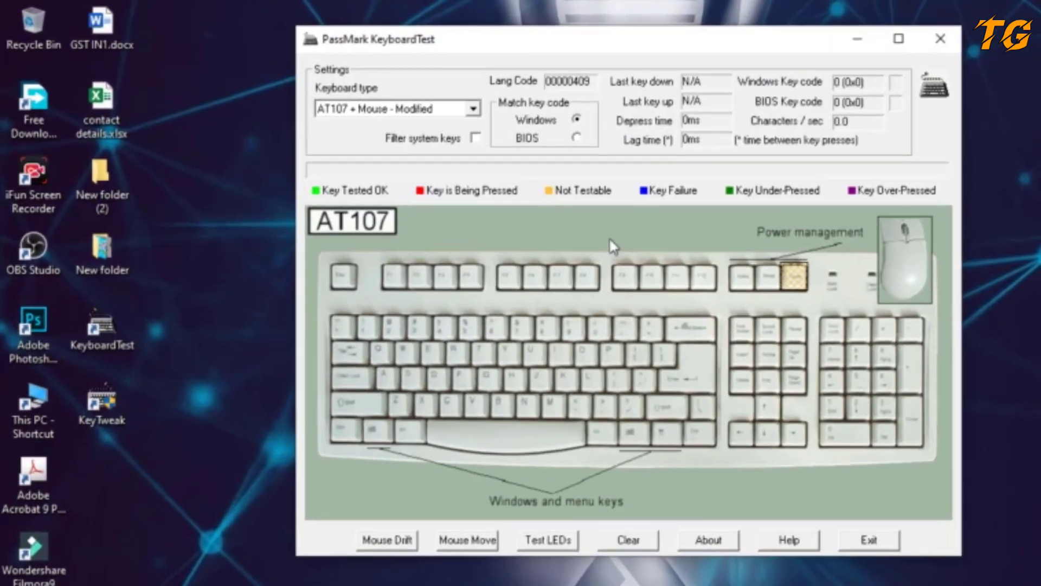
{"action": "key", "text": "XF86PowerOff"}
{"action": "key", "text": "XF86PowerOff"}
{"action": "key", "text": "XF86PowerOff"}
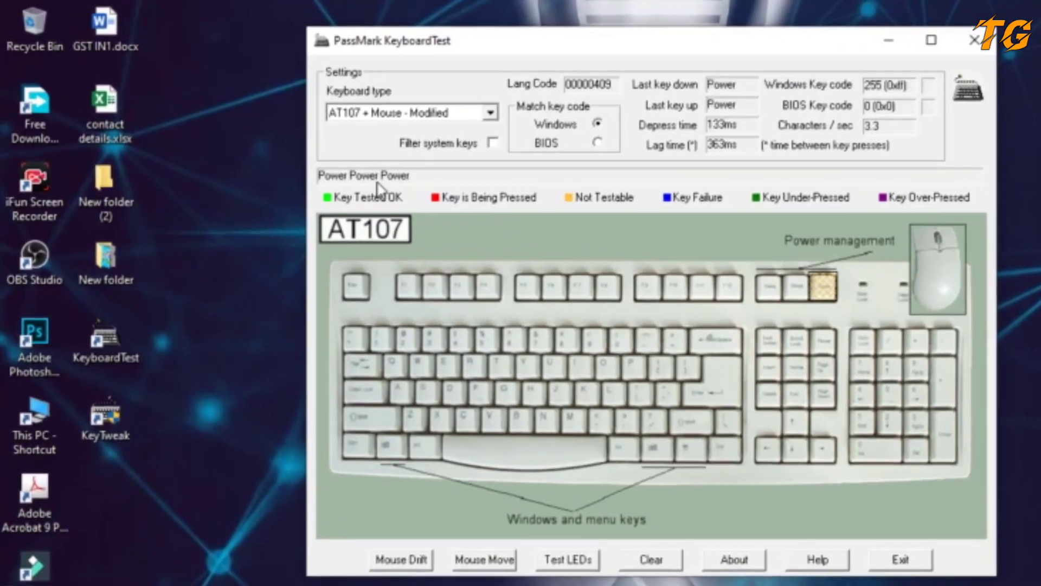
{"action": "key", "text": "XF86PowerOff"}
{"action": "key", "text": "XF86PowerOff"}
{"action": "key", "text": "XF86PowerOff"}
{"action": "key", "text": "XF86PowerOff"}
{"action": "key", "text": "XF86PowerOff"}
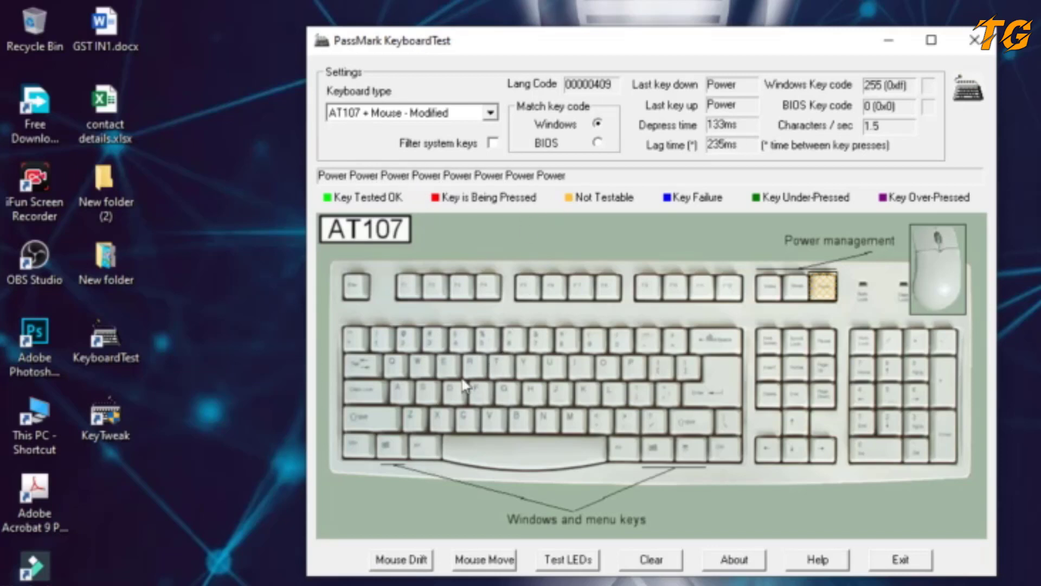
{"action": "key", "text": "XF86PowerOff"}
{"action": "key", "text": "XF86PowerOff"}
{"action": "key", "text": "XF86PowerOff"}
{"action": "key", "text": "XF86PowerOff"}
{"action": "key", "text": "XF86PowerOff"}
{"action": "key", "text": "XF86PowerOff"}
{"action": "key", "text": "XF86PowerOff"}
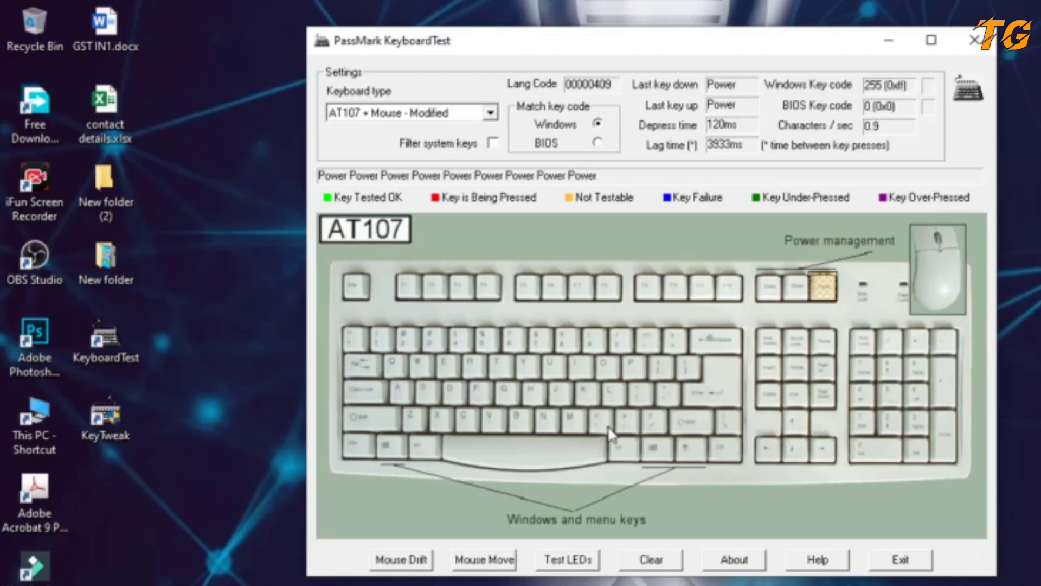
{"action": "key", "text": "XF86PowerOff"}
{"action": "key", "text": "XF86PowerOff"}
{"action": "key", "text": "XF86PowerOff"}
{"action": "key", "text": "XF86PowerOff"}
{"action": "key", "text": "XF86PowerOff"}
{"action": "key", "text": "XF86PowerOff"}
{"action": "key", "text": "XF86PowerOff"}
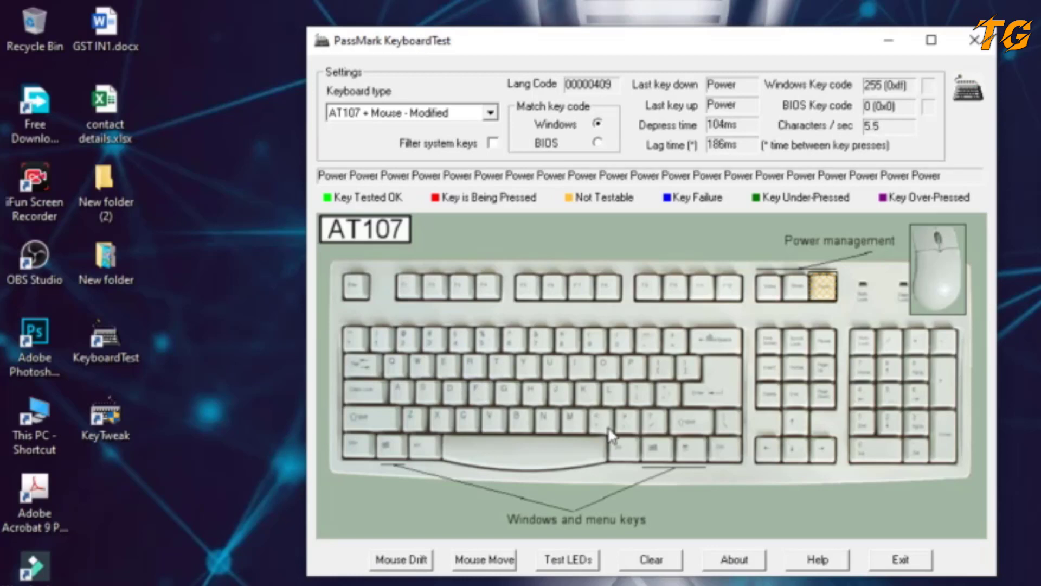
{"action": "key", "text": "XF86PowerOff"}
Step: Clear the test results and test the letters Q to P except R, A to L, and Z to V
{"action": "left_click", "coordinate": [657, 562]}
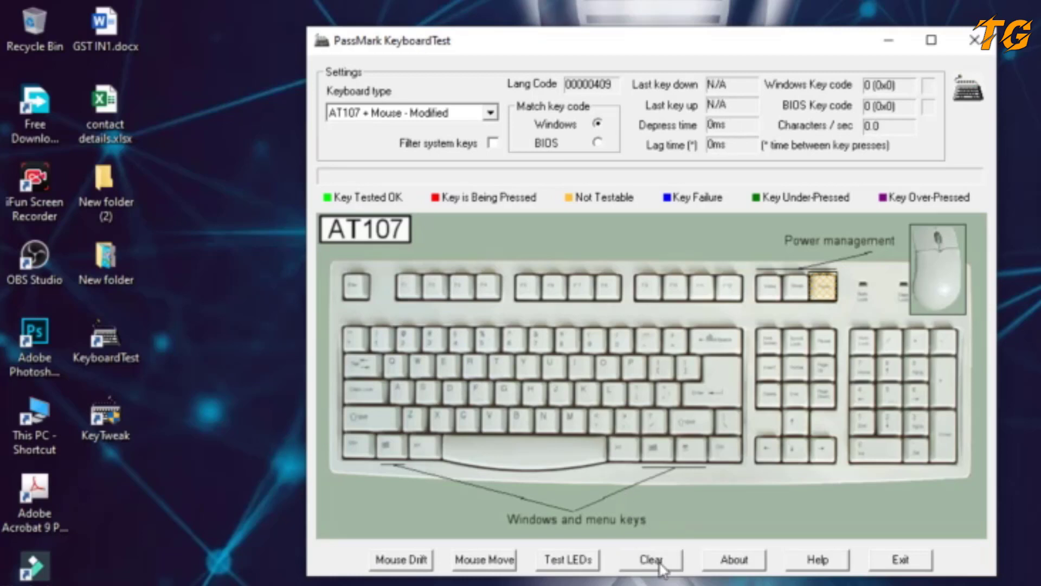
{"action": "key", "text": "q"}
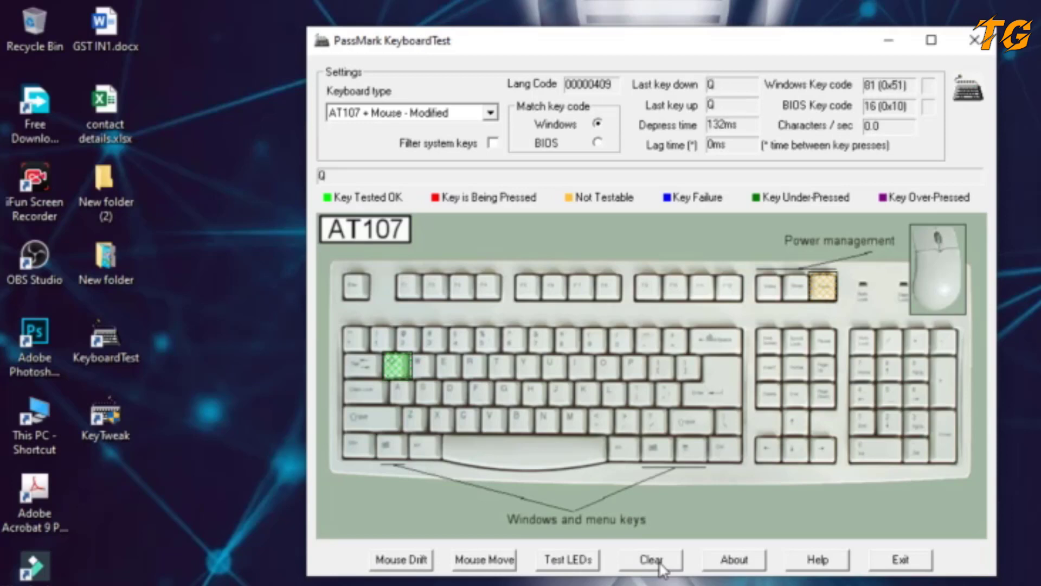
{"action": "key", "text": "w"}
{"action": "key", "text": "e"}
{"action": "key", "text": "t"}
{"action": "type", "text": "iopas"}
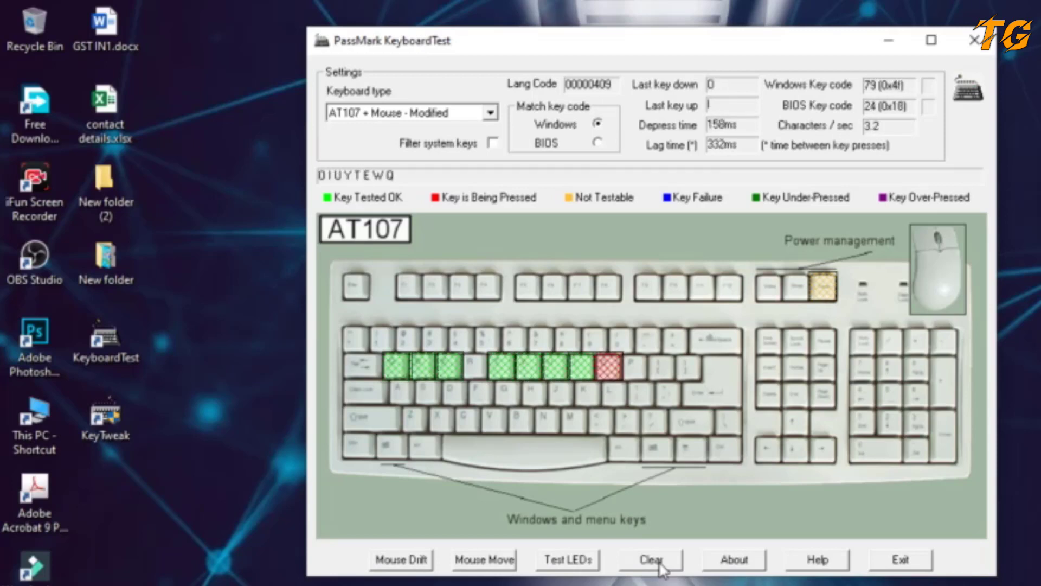
{"action": "type", "text": "dfghjk"}
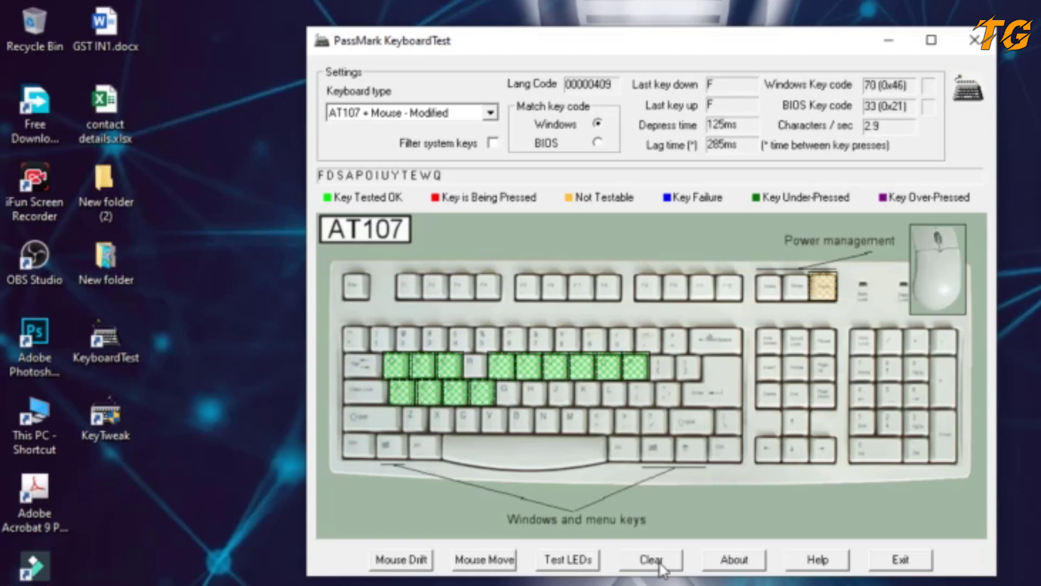
{"action": "type", "text": "lzxcv"}
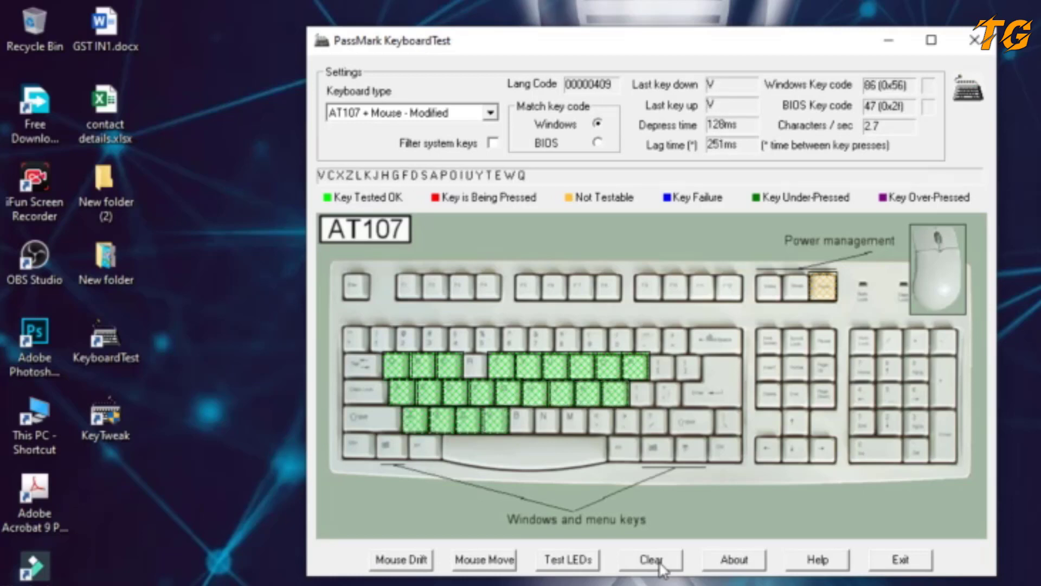
Step: Test the disabled R key again with repeated Power-code keystrokes and clear the test results
{"action": "key", "text": "XF86PowerOff"}
{"action": "key", "text": "XF86PowerOff"}
{"action": "key", "text": "XF86PowerOff"}
{"action": "key", "text": "XF86PowerOff"}
{"action": "key", "text": "XF86PowerOff"}
{"action": "key", "text": "XF86PowerOff"}
{"action": "key", "text": "XF86PowerOff"}
{"action": "key", "text": "XF86PowerOff"}
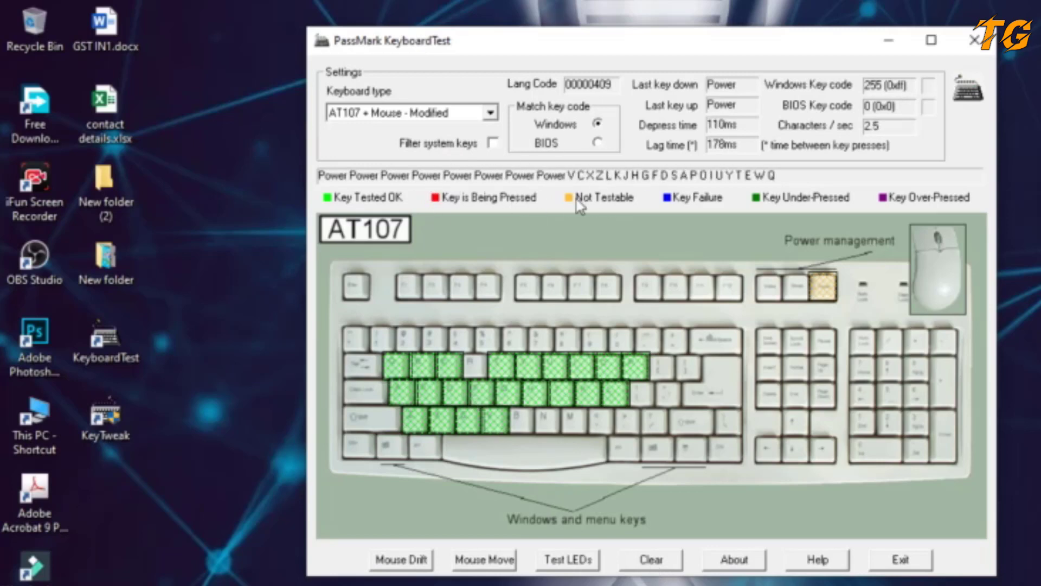
{"action": "key", "text": "alt+c"}
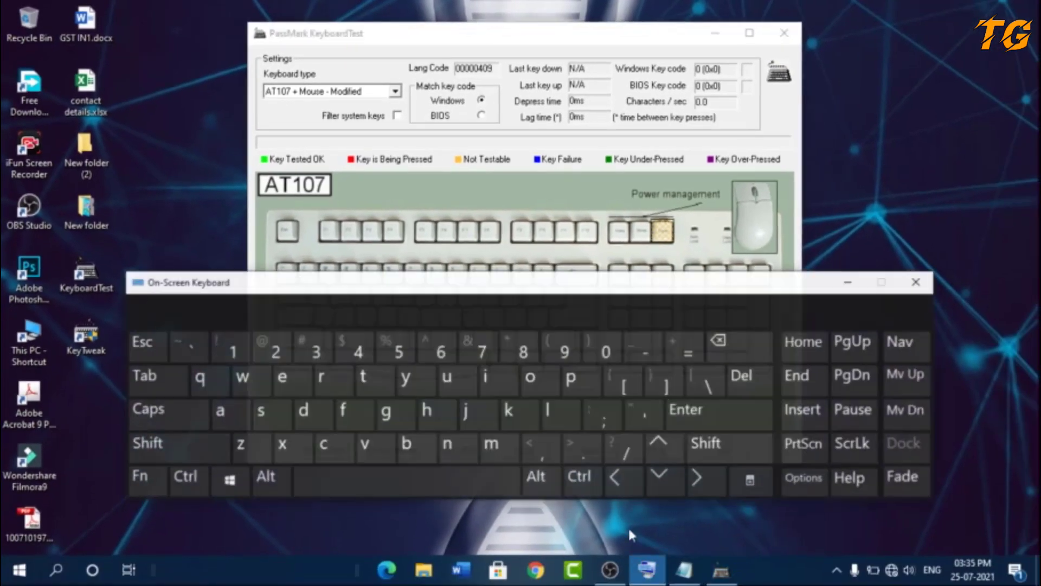
Step: Enter "rrrrrrrrrrrr" in Notepad using the On-Screen Keyboard, and minimize both windows
{"action": "left_click", "coordinate": [684, 570]}
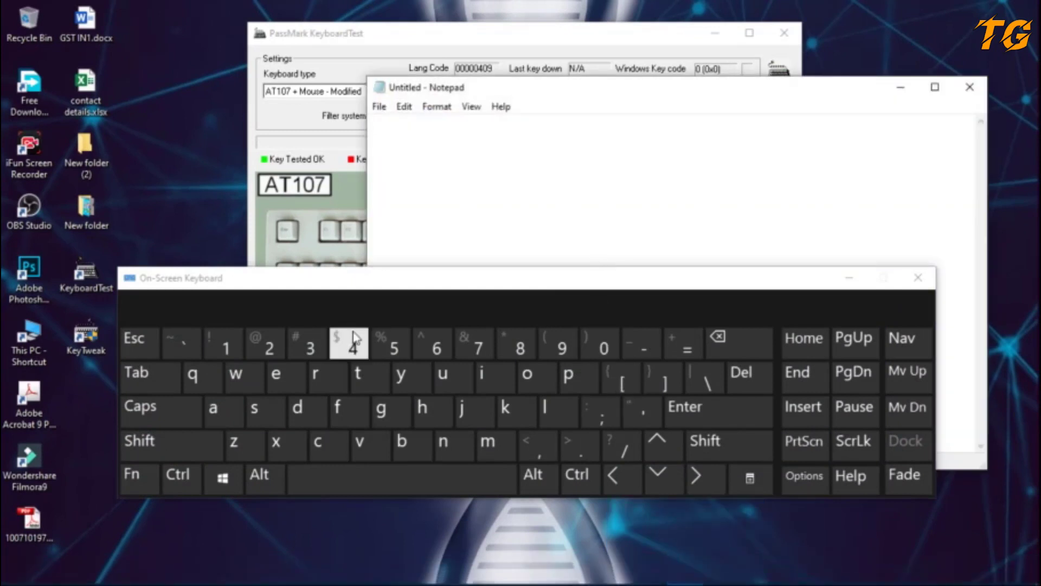
{"action": "left_click_drag", "start_coordinate": [329, 382], "coordinate": [329, 382]}
{"action": "left_click", "coordinate": [849, 277]}
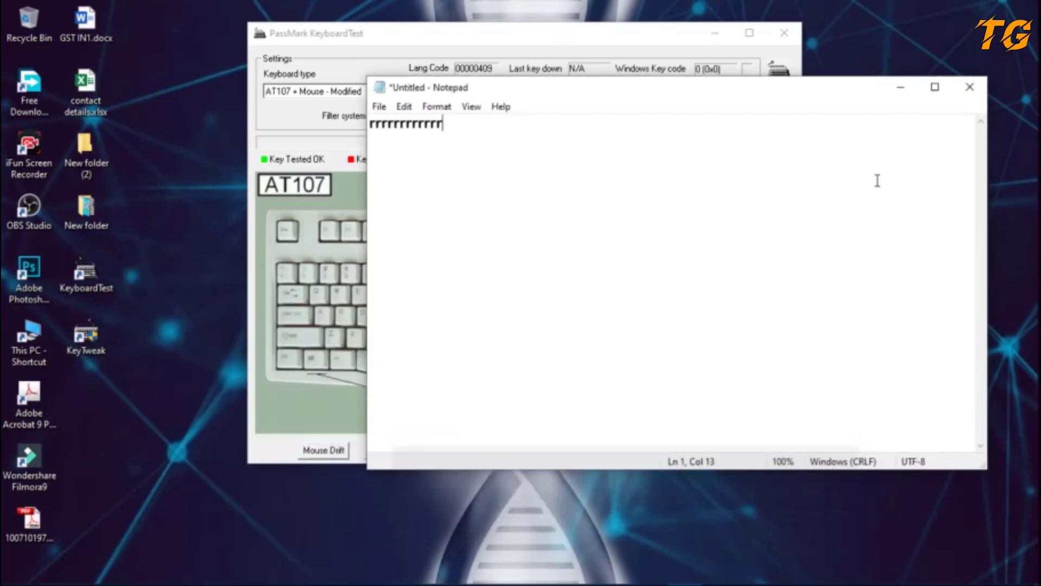
{"action": "left_click", "coordinate": [900, 87]}
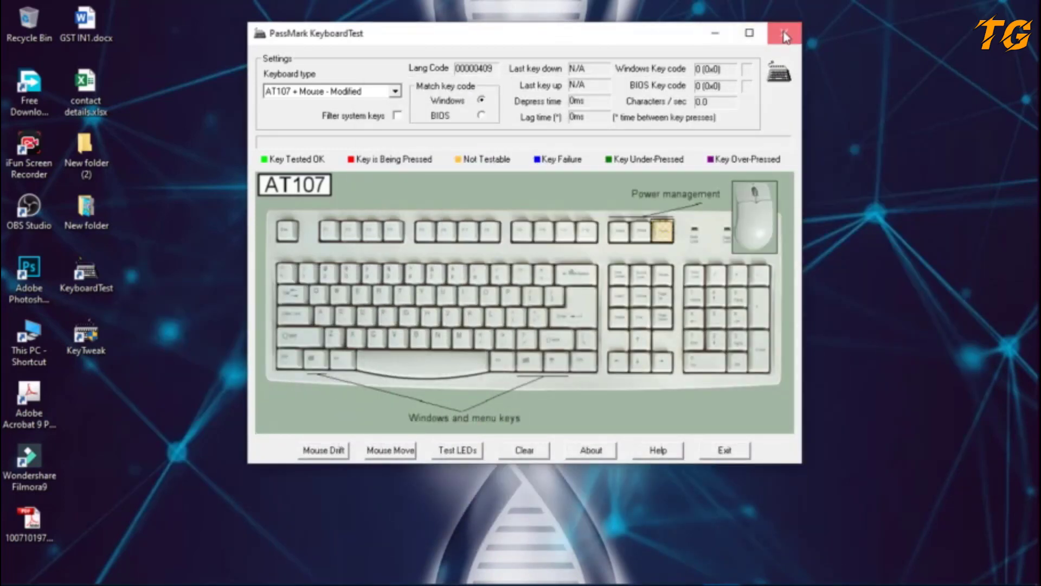
Step: Close KeyboardTest and refresh the desktop
{"action": "left_click", "coordinate": [784, 32]}
{"action": "right_click", "coordinate": [290, 259]}
{"action": "left_click", "coordinate": [320, 322]}
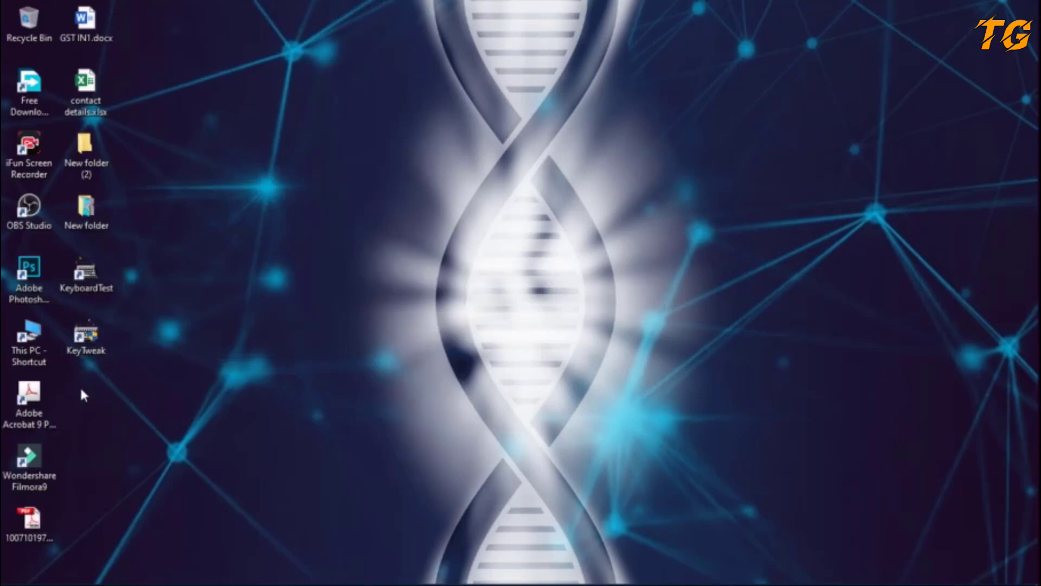